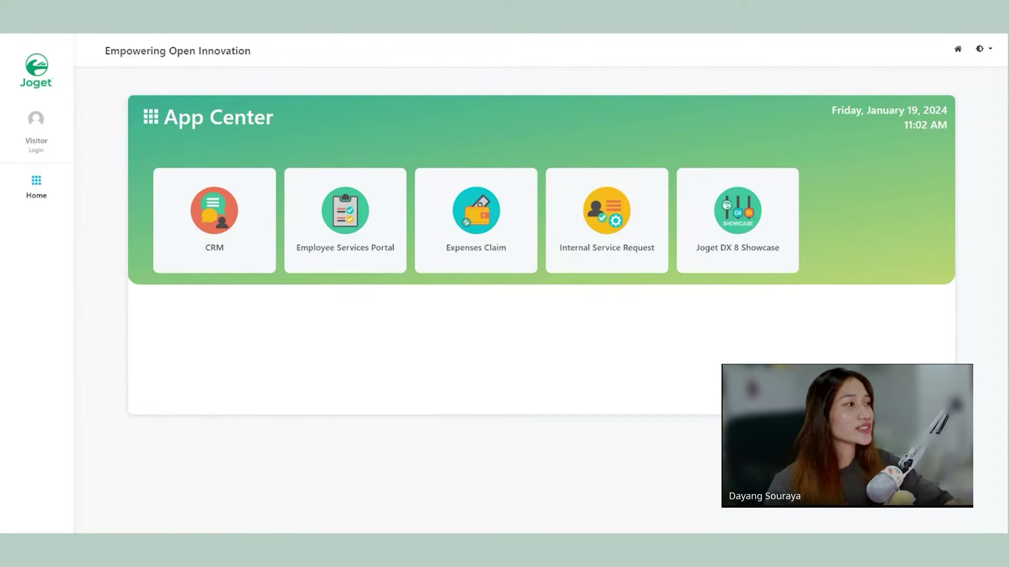
Log in to the App Center with the admin username and password
left_click(36, 151)
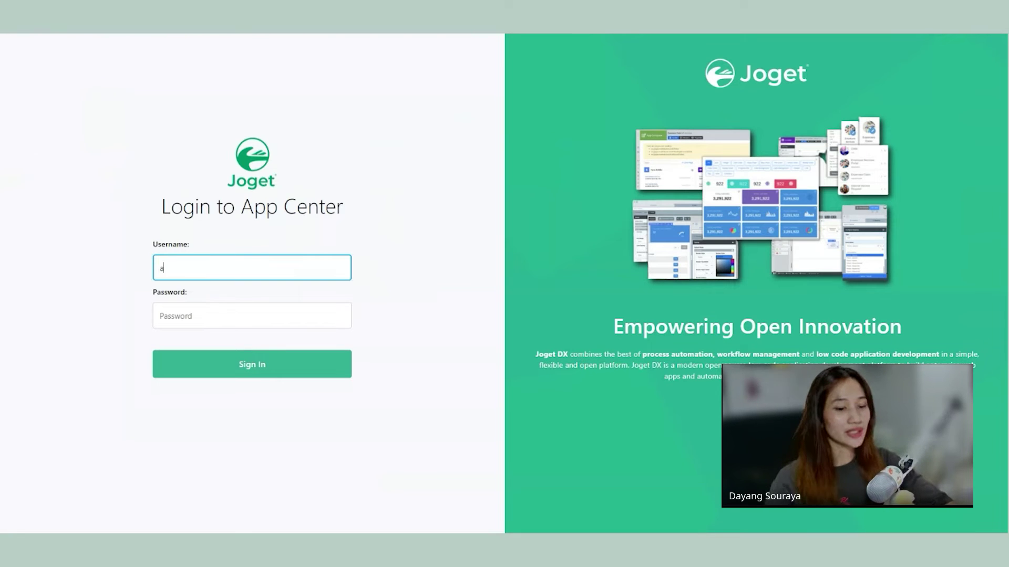
key("Tab")
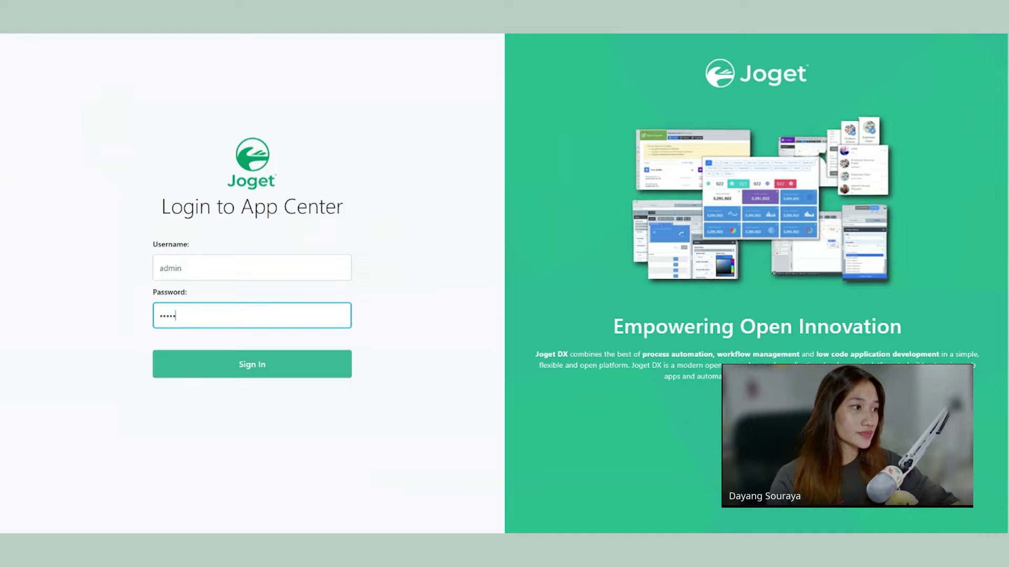
left_click(264, 365)
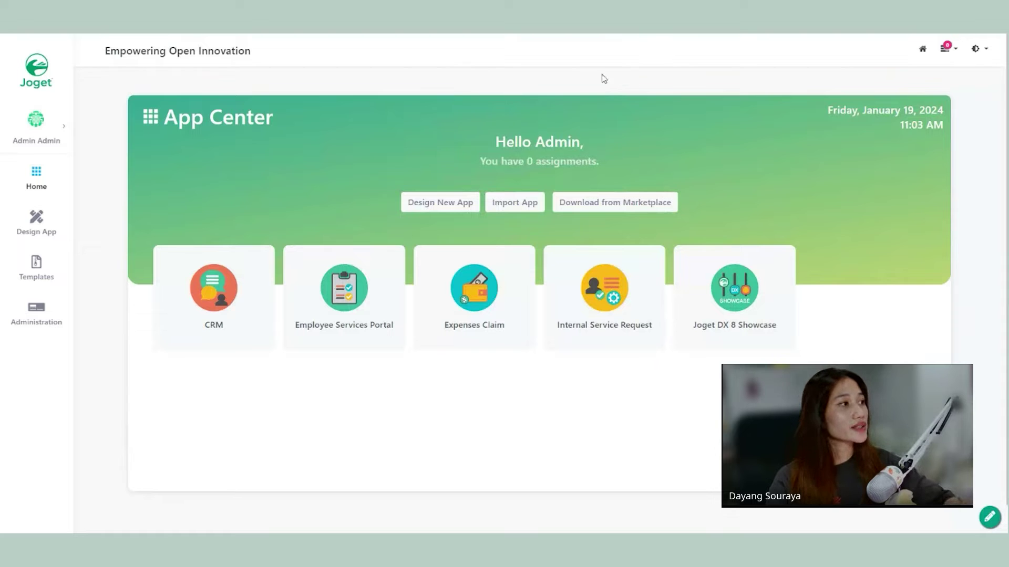
Start a new app using the Generative AI (Beta) option from Design App
left_click(58, 229)
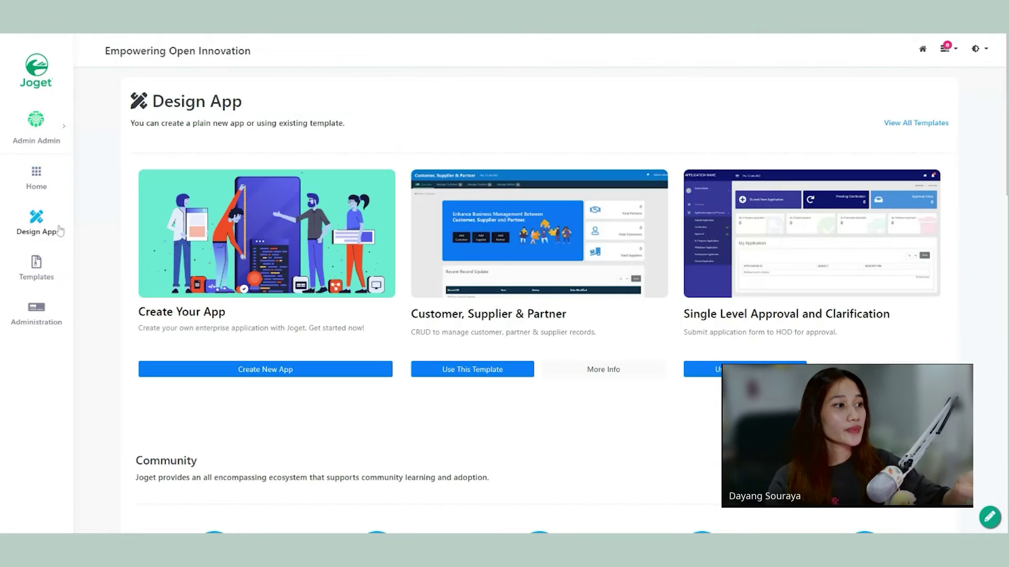
left_click(299, 370)
left_click(581, 154)
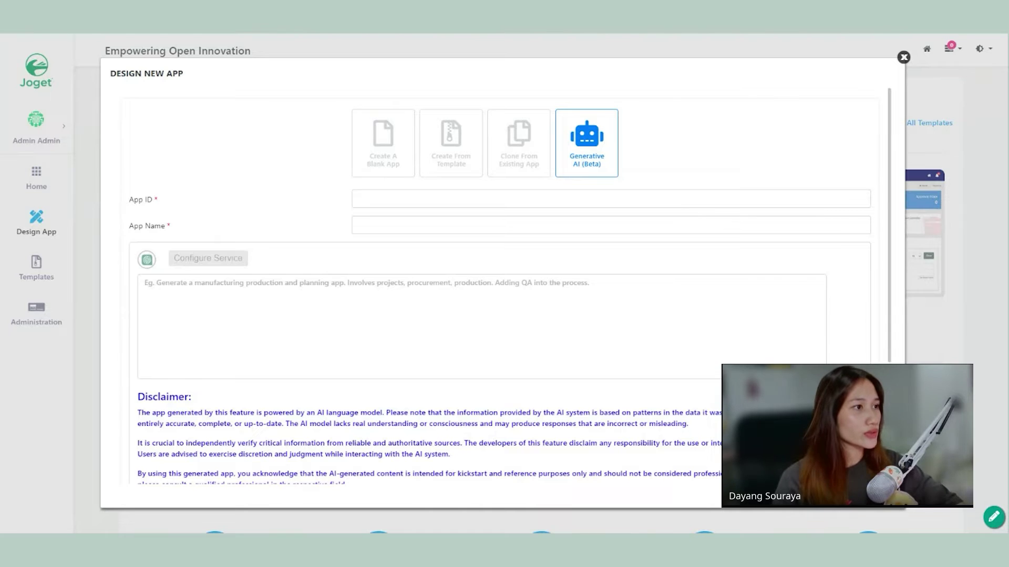
Enter ID InventoryTracking, name Inventory Tracking App and the inventory prompt, then save to generate
key("Tab")
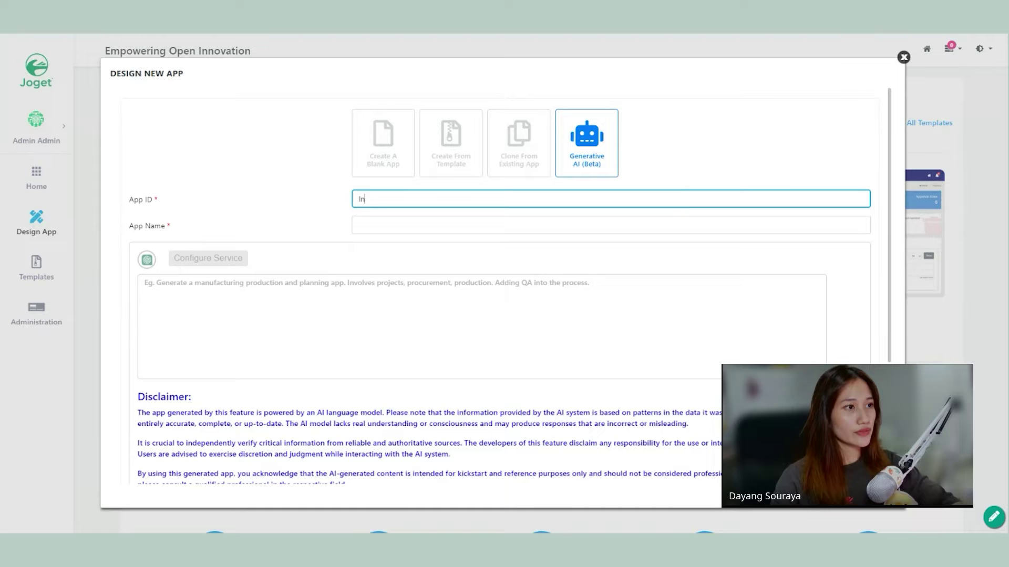
type("Tracking")
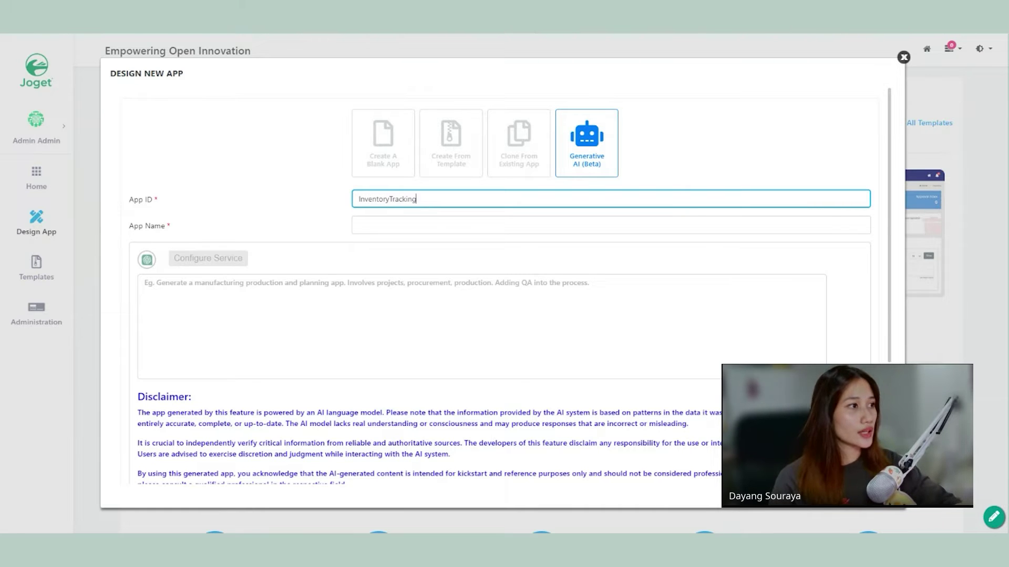
key("Tab")
type("Inventory")
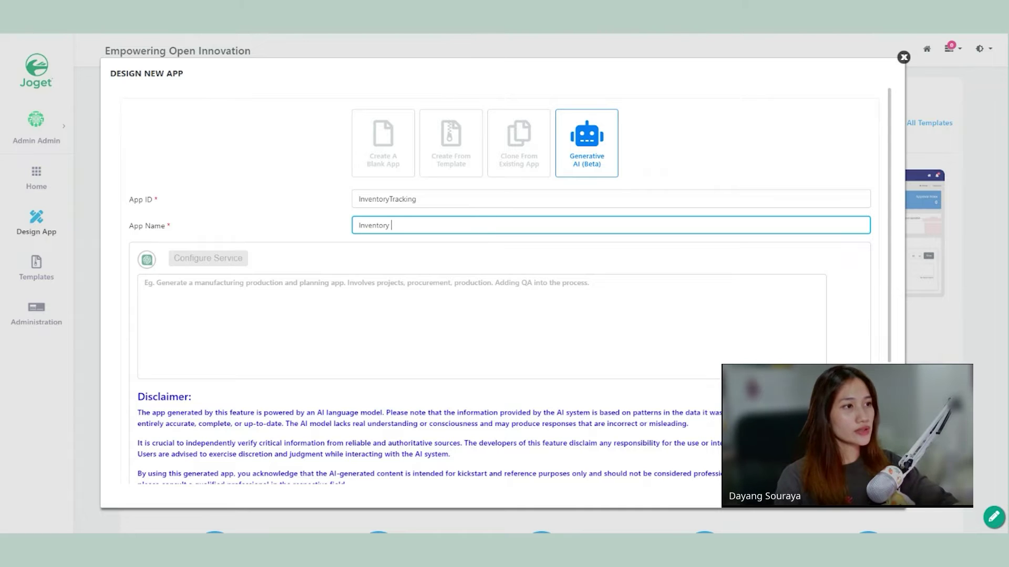
type("Tracking Appp")
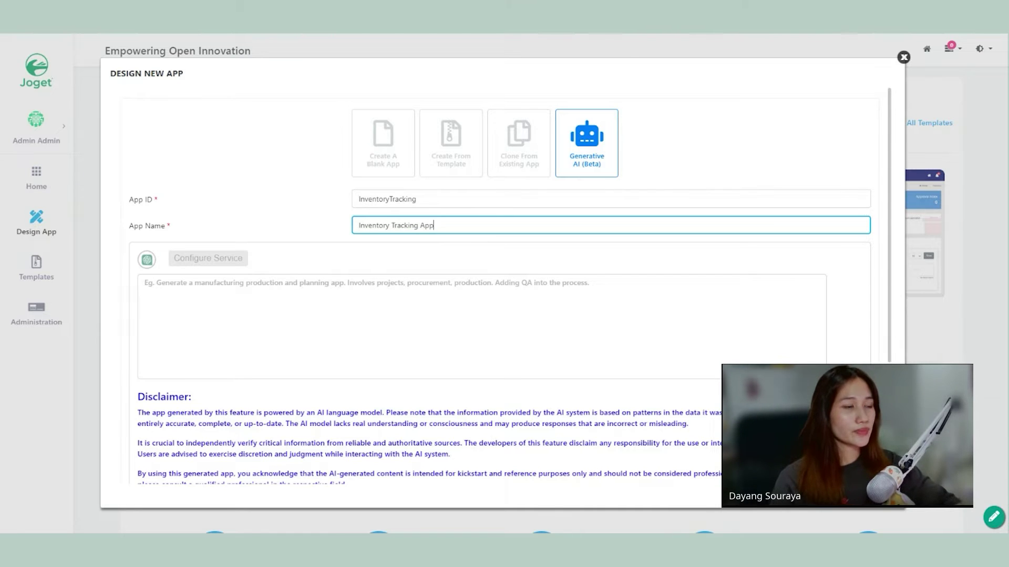
key("Tab")
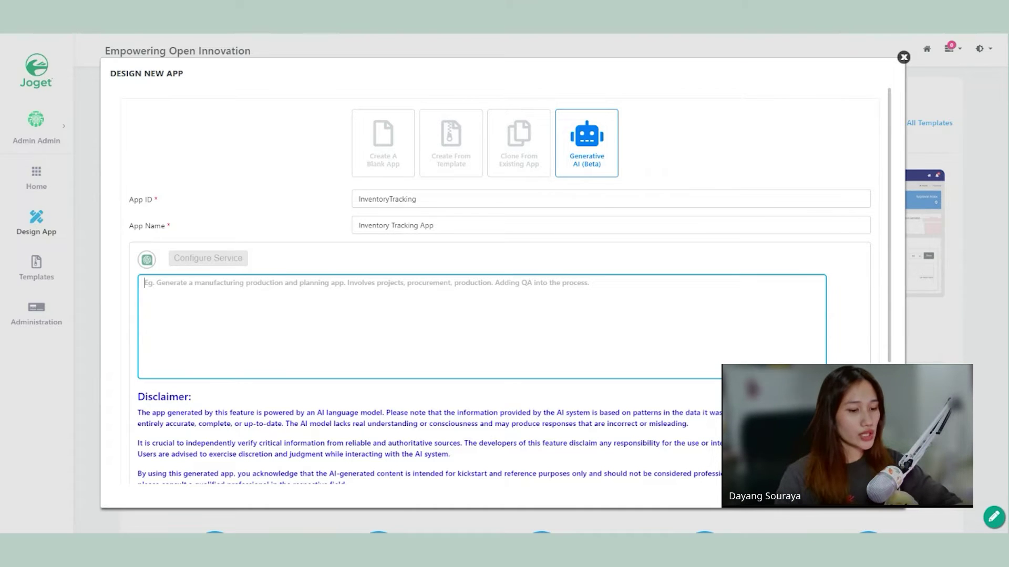
type("Create an application to manage inventory tracking.")
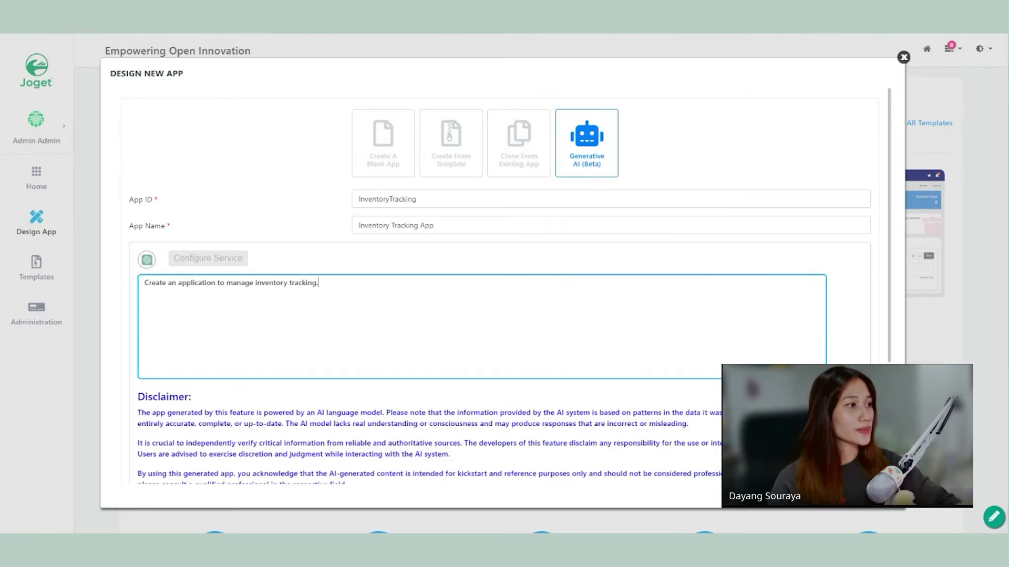
scroll(446, 343, "down", 5)
left_click(135, 453)
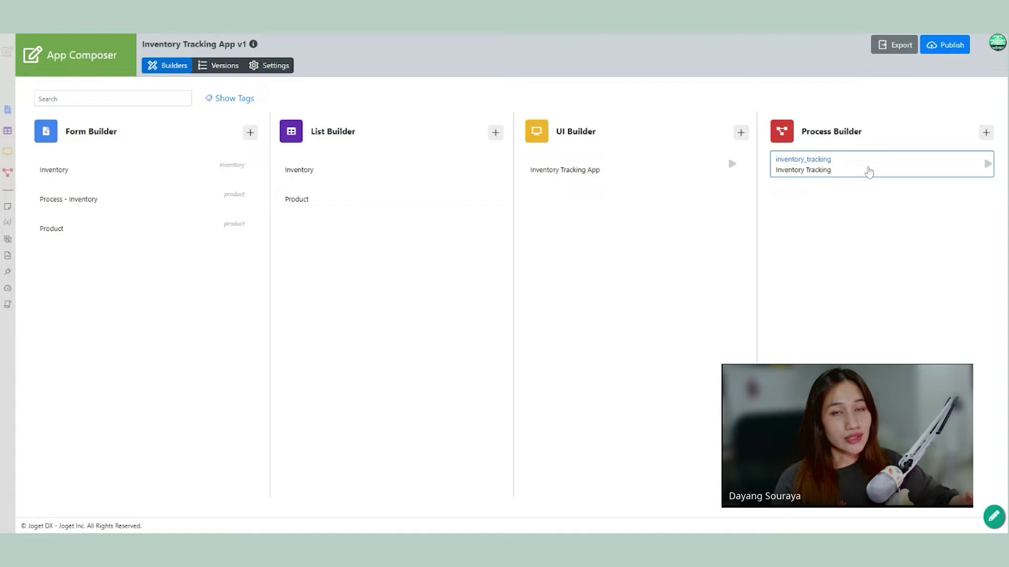
Review the Inventory Tracking process: Receive Product activity and the stock-level decision point
left_click(868, 172)
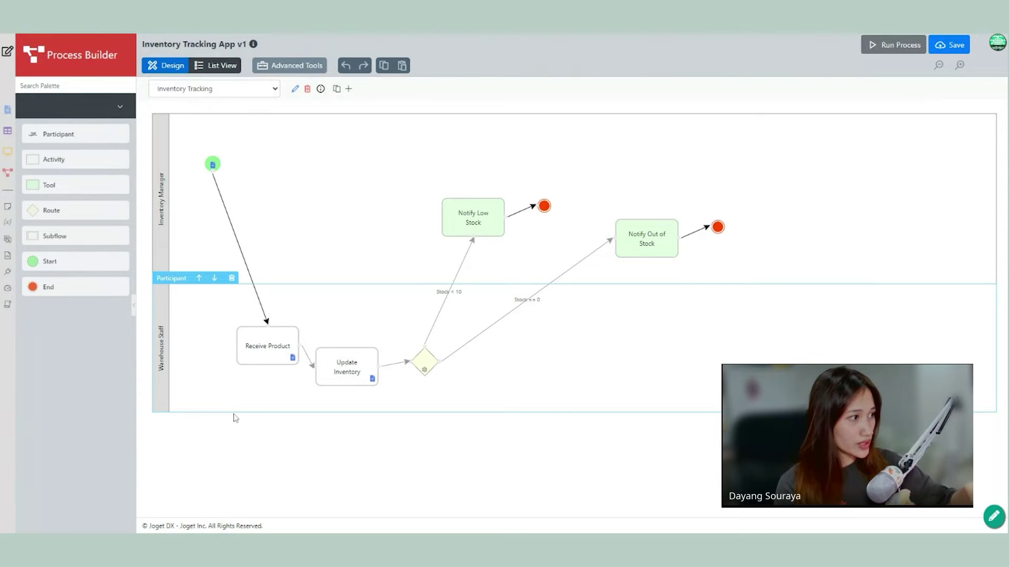
left_click(290, 345)
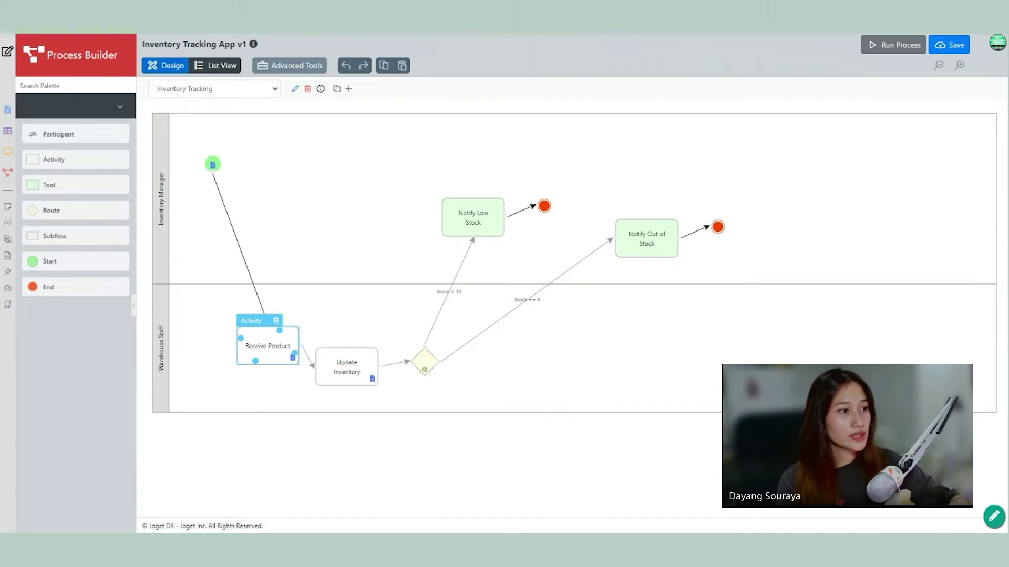
left_click(418, 370)
Inspect the Notify Low Stock activity and Inventory Manager lane, then return to the App Composer
left_click(311, 237)
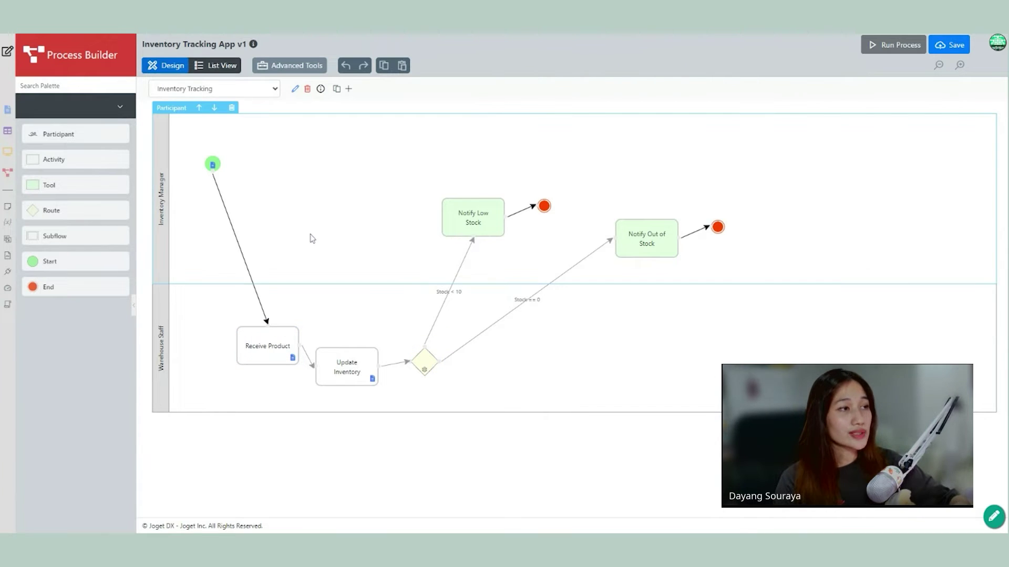
left_click(462, 212)
left_click(418, 200)
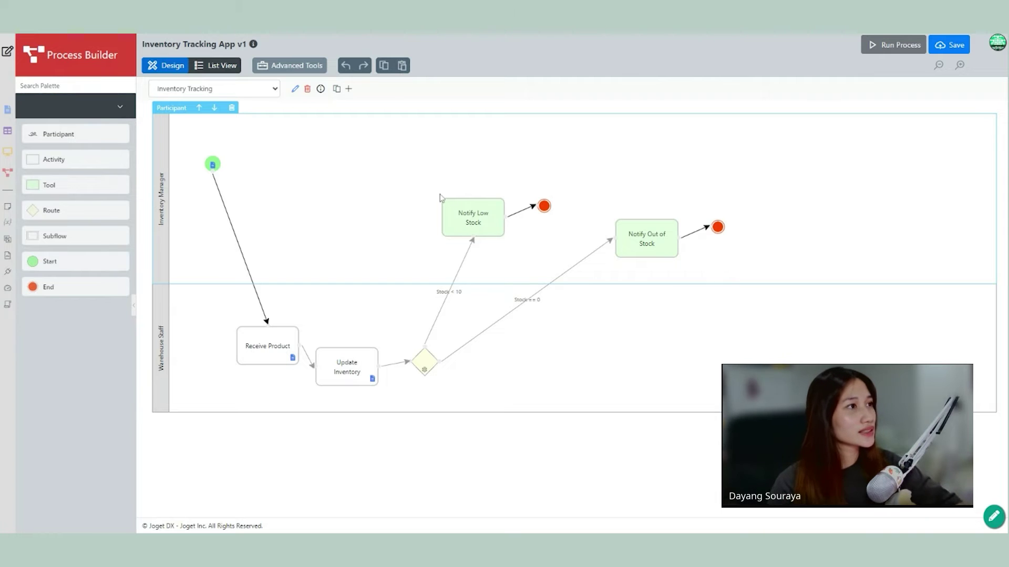
left_click(8, 51)
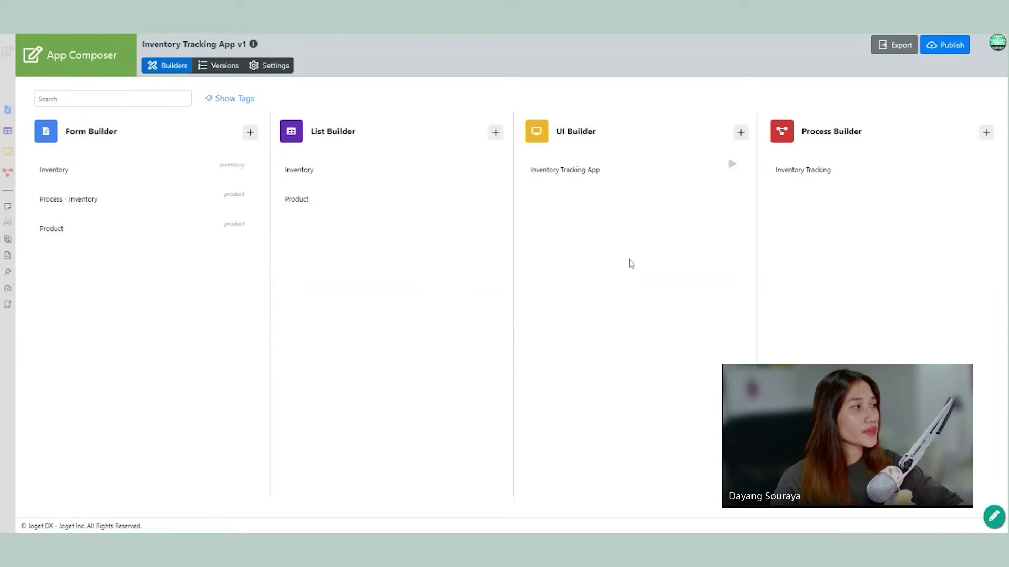
mouse_move(146, 164)
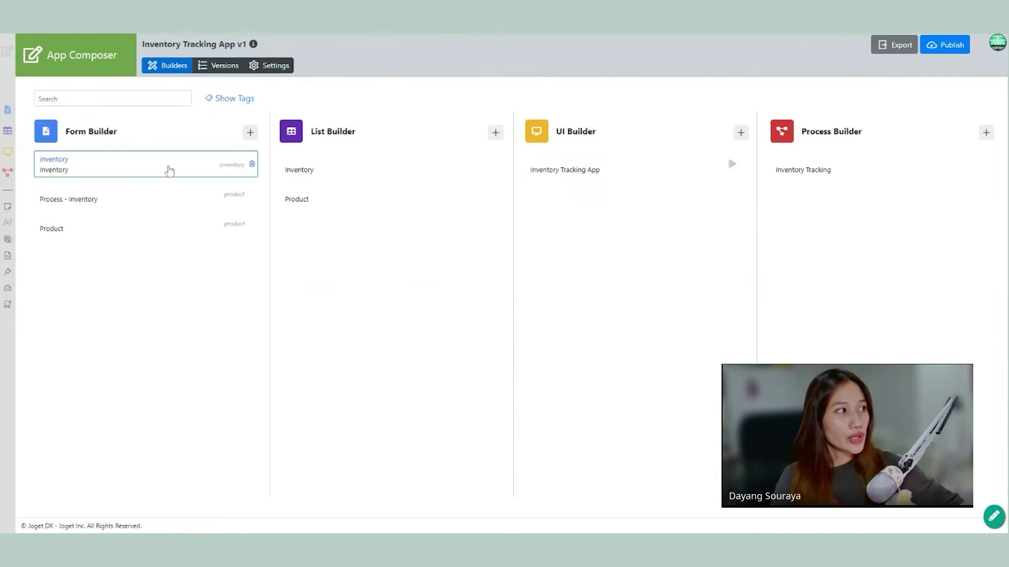
Review the Inventory form and the Process - Inventory form in Form Builder
left_click(169, 172)
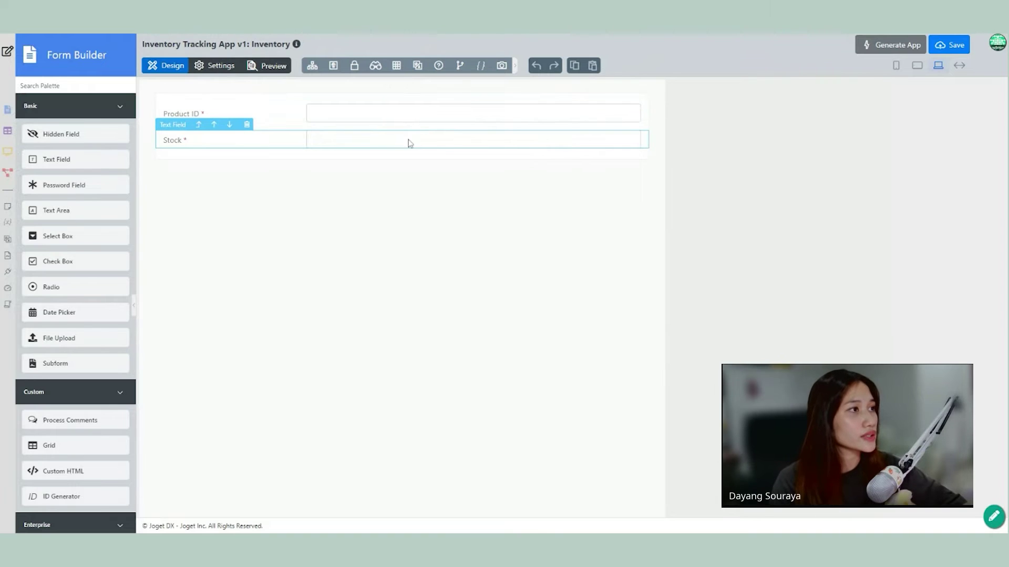
left_click(8, 52)
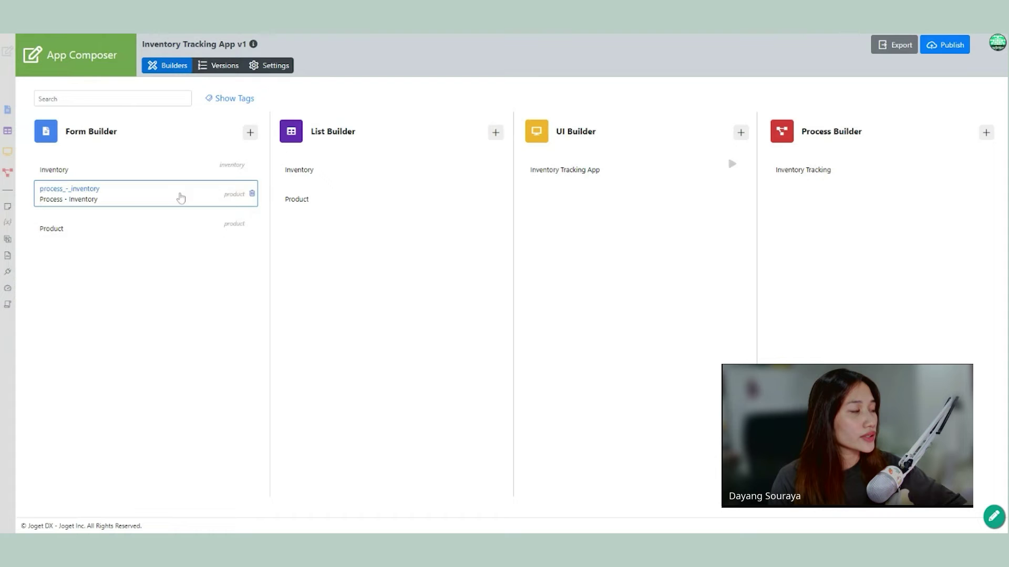
left_click(181, 203)
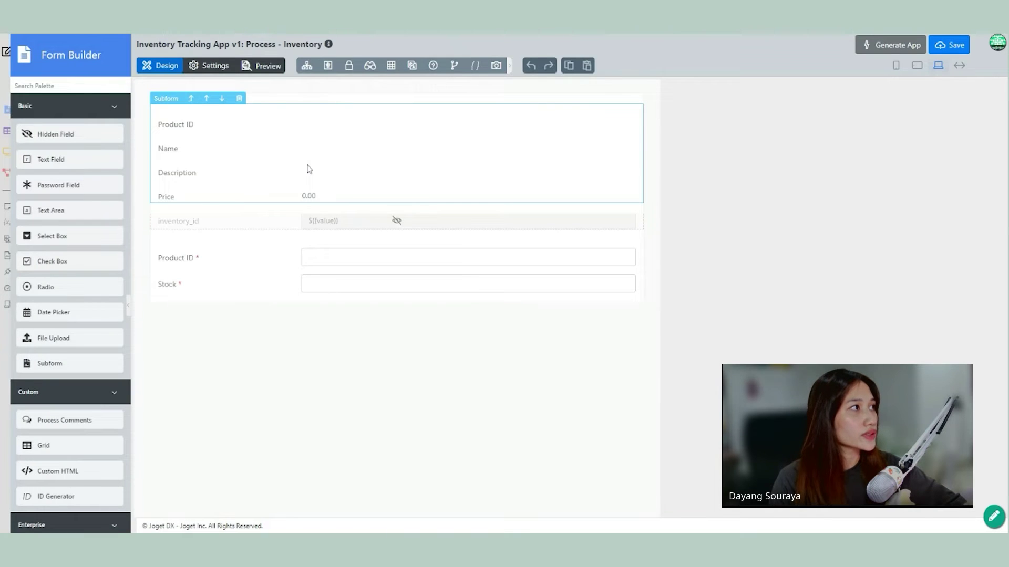
Review the Product form, then return to the App Composer overview of all builders
left_click(6, 60)
left_click(138, 225)
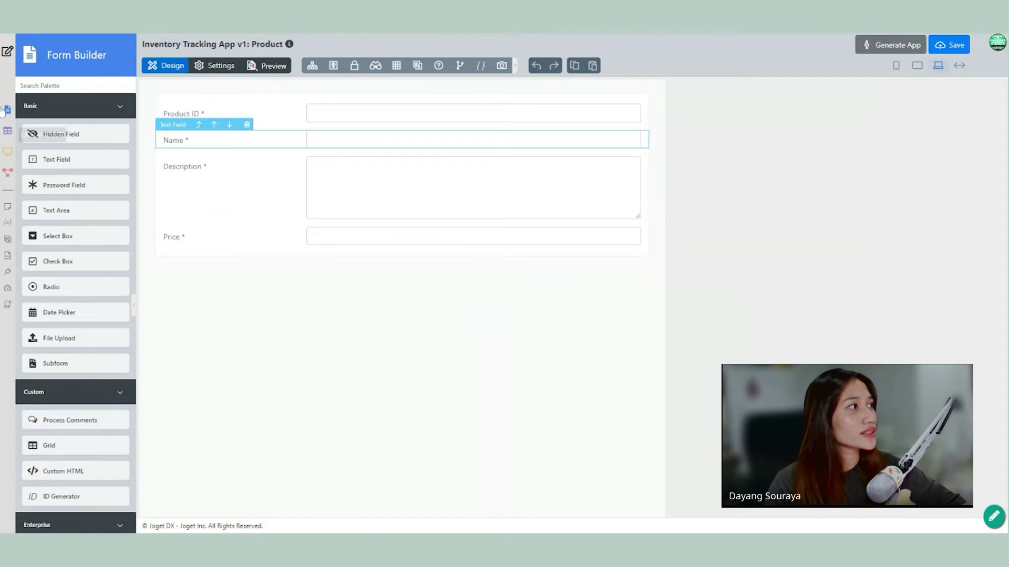
left_click(24, 62)
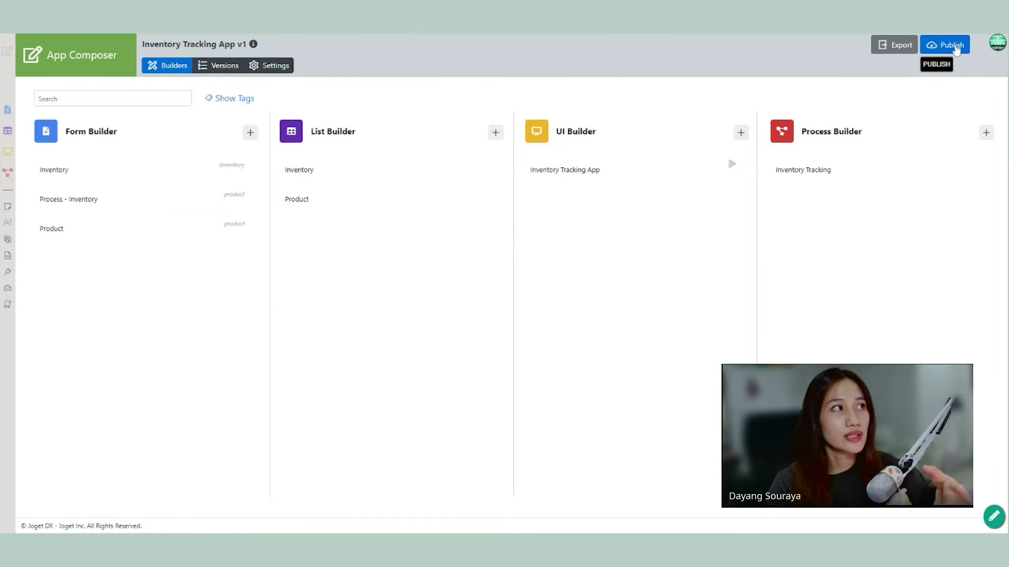
Publish the Inventory Tracking App, confirm, and launch it from the App Center
left_click(951, 45)
left_click(552, 83)
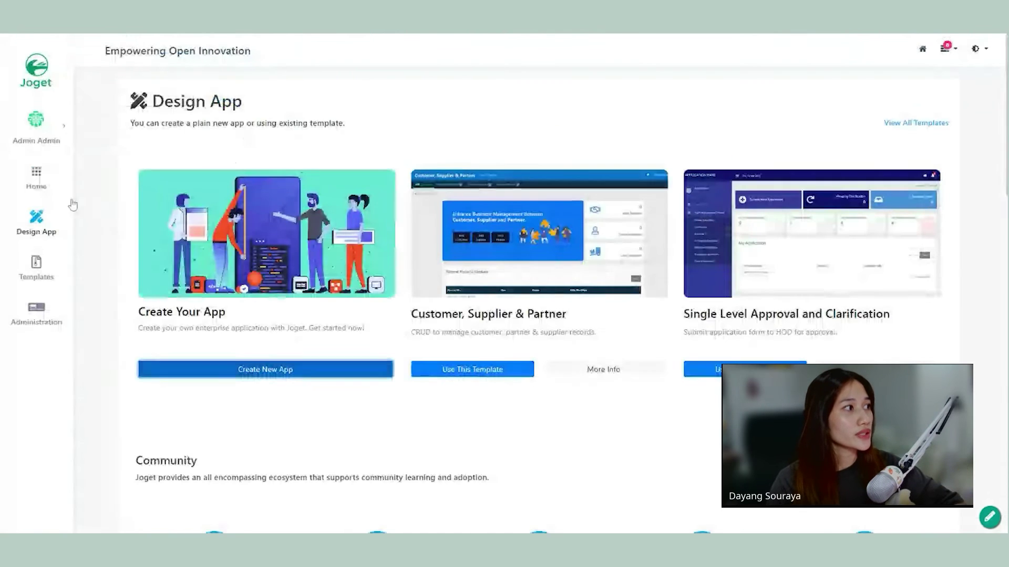
left_click(52, 189)
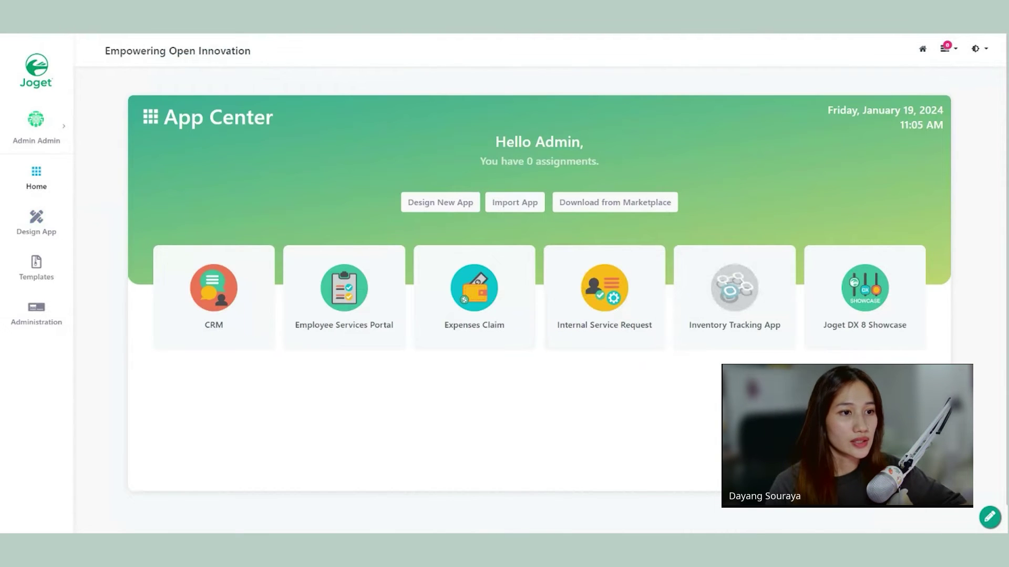
mouse_move(735, 295)
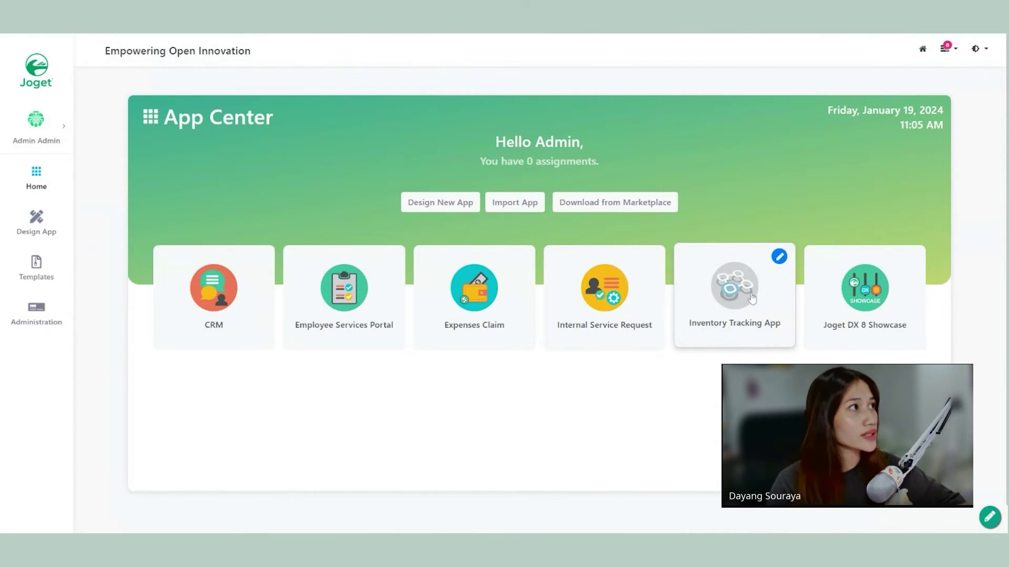
left_click(752, 298)
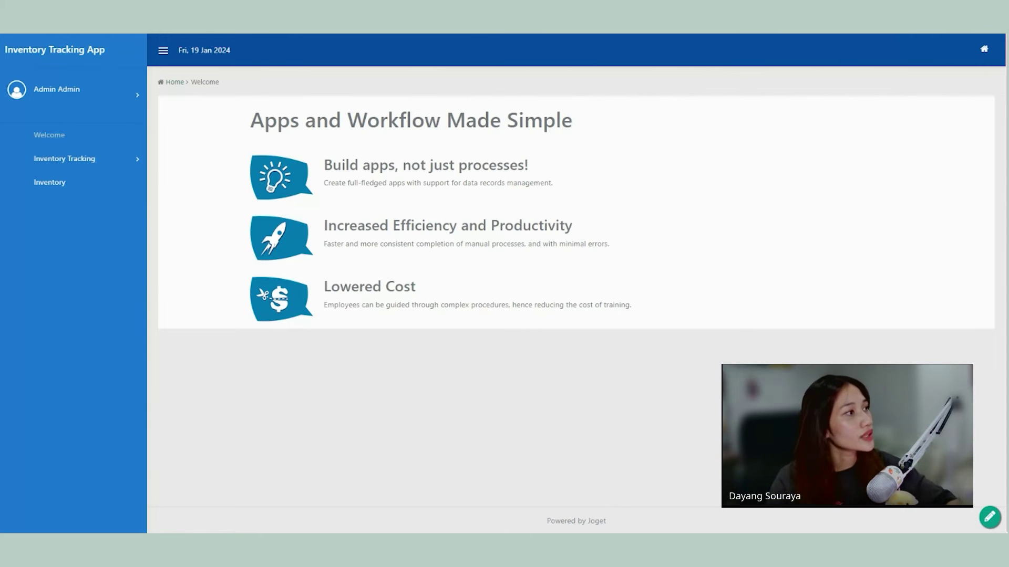
Fill a new product request: ID chair, name Chair, description Chair - test, price 20
left_click(93, 162)
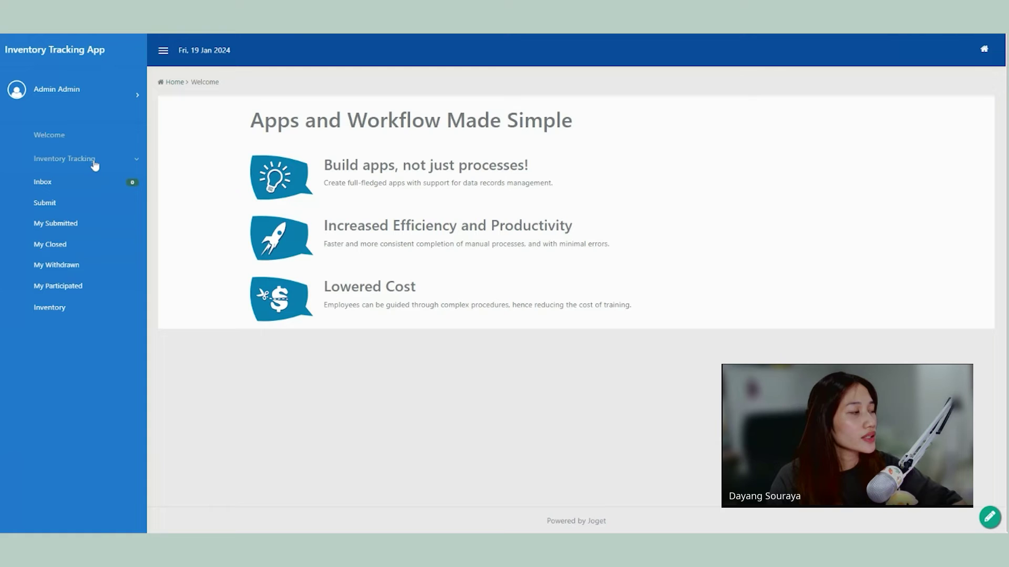
left_click(45, 203)
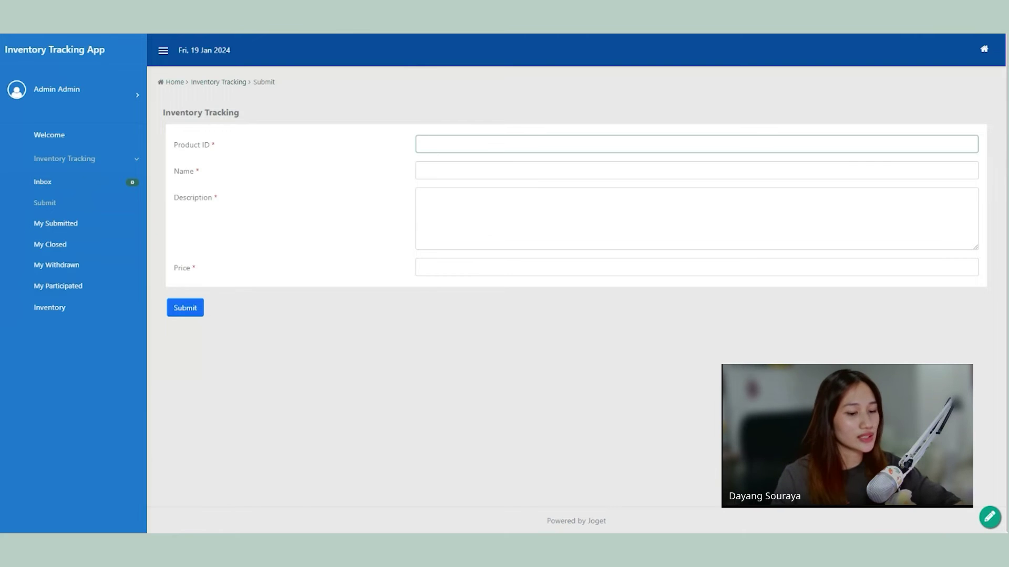
type("chair")
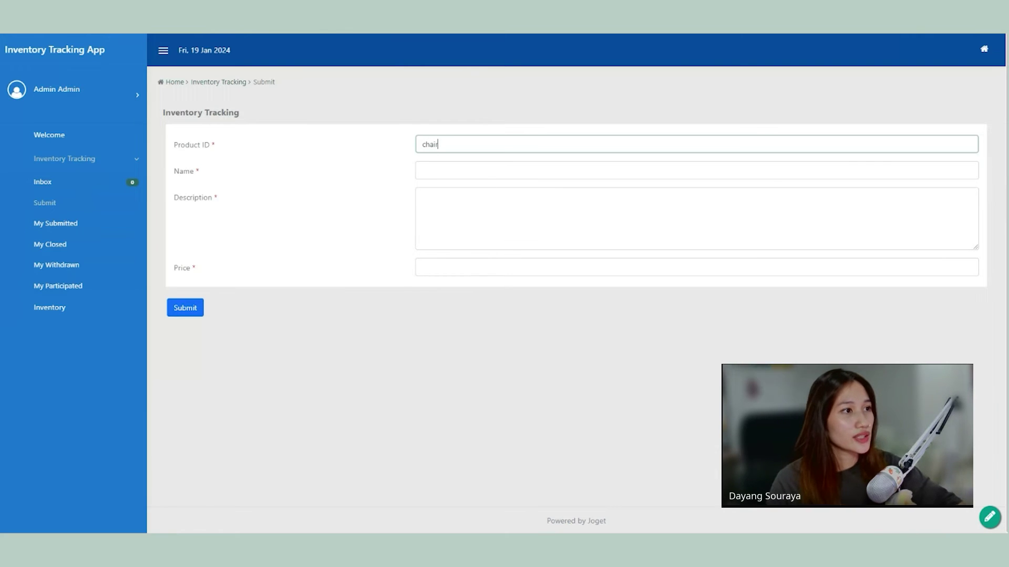
key("Tab")
type("Ch")
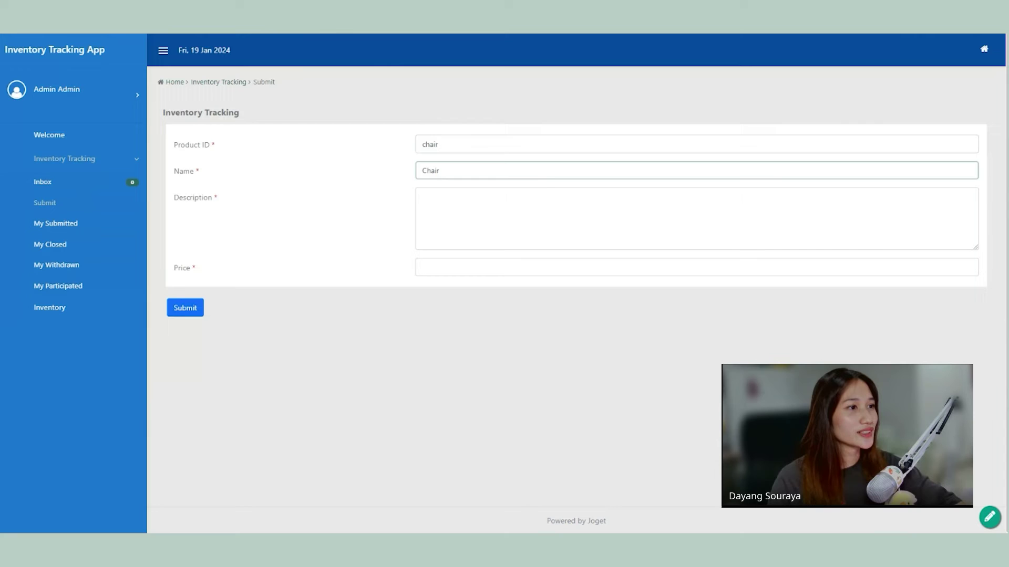
key("Tab")
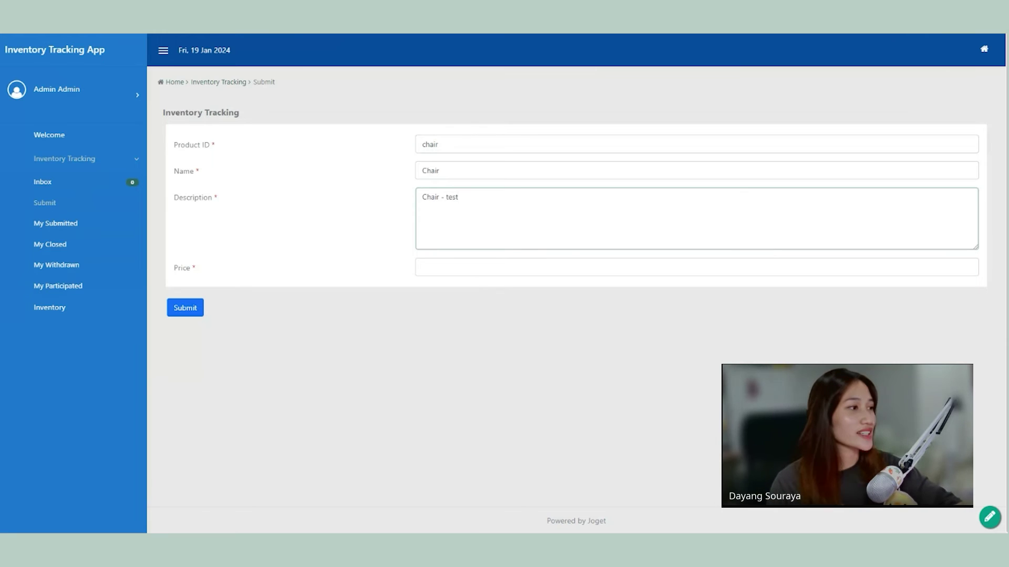
left_click(497, 266)
type("20")
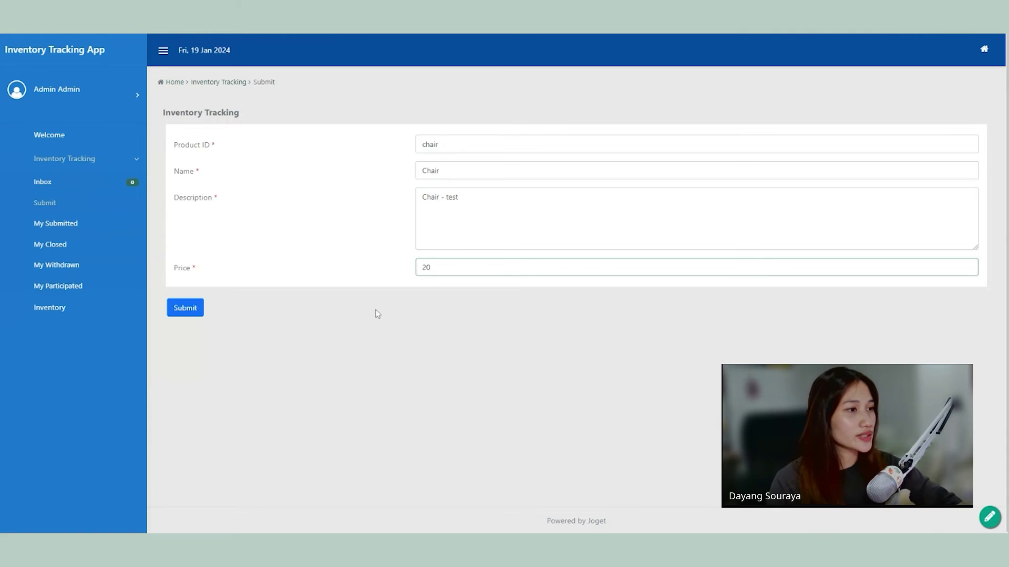
Submit the chair request and take up its Receive Product task from the Inbox
left_click(188, 311)
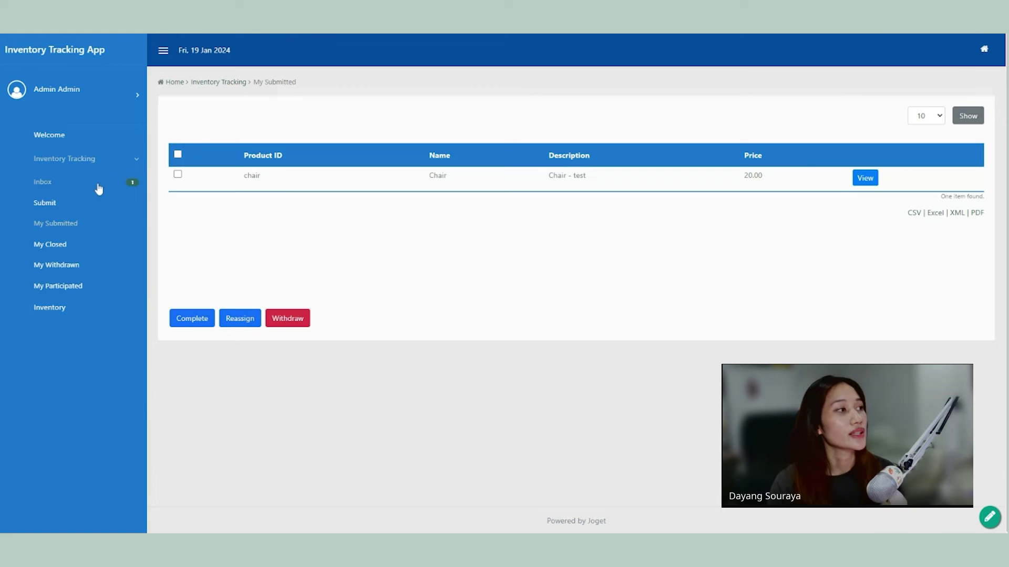
left_click(100, 187)
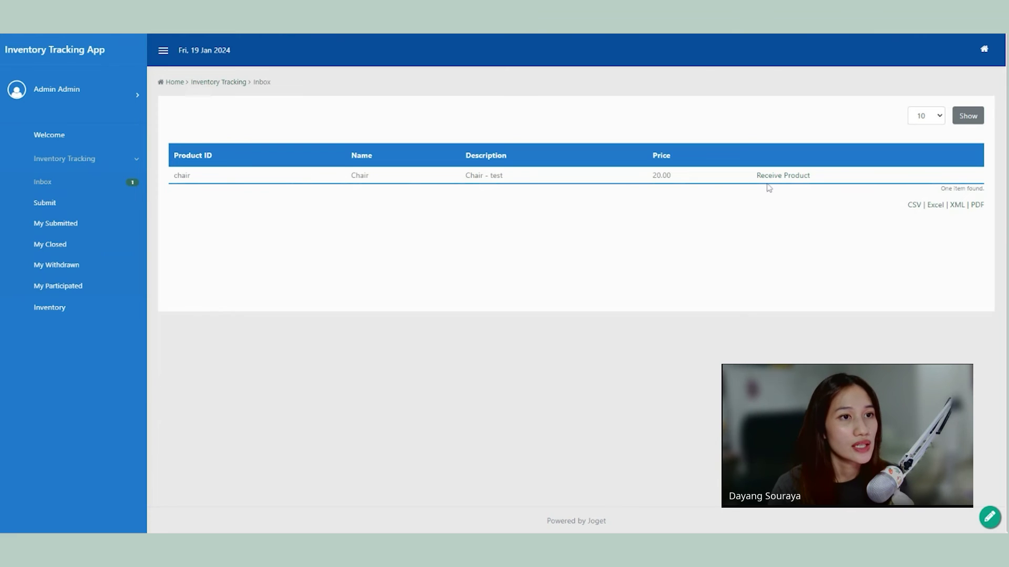
left_click(783, 176)
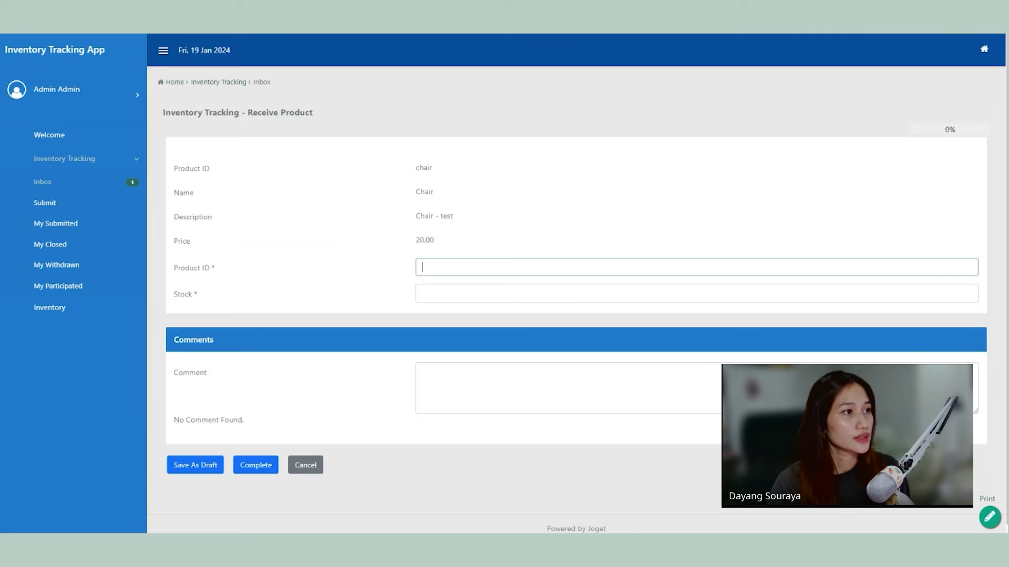
type("chair")
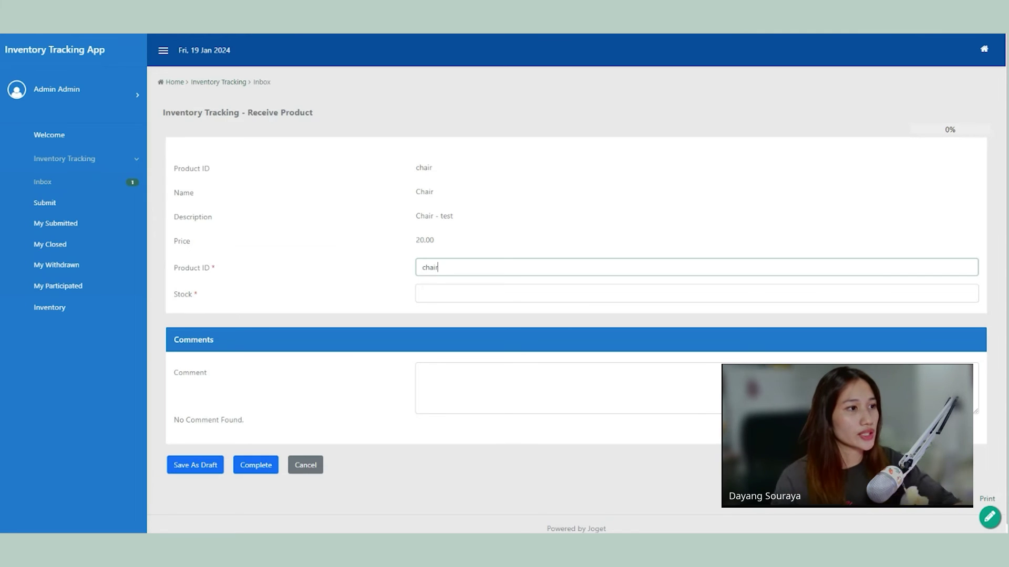
key("Tab")
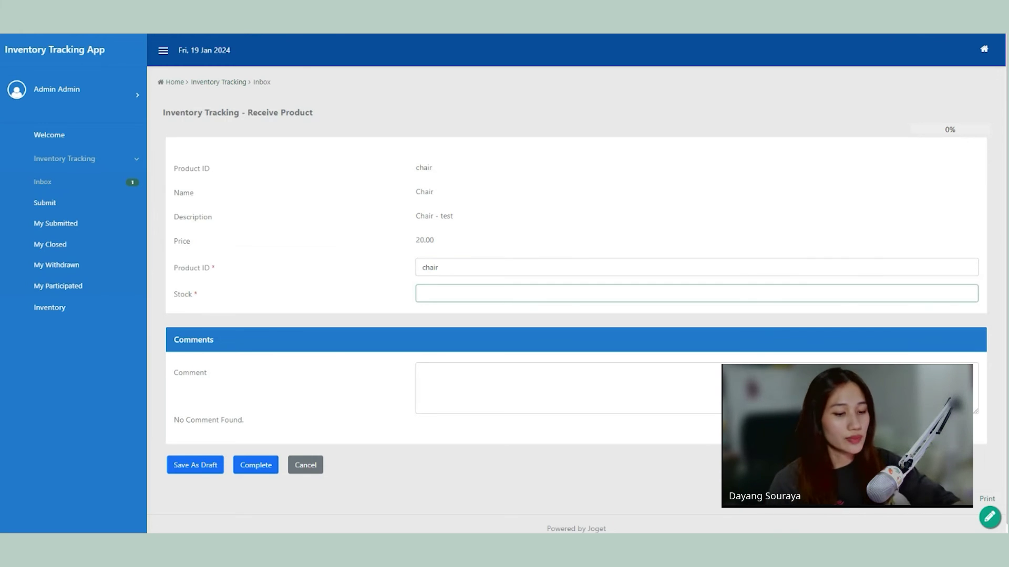
type("60")
Complete Receive Product with stock 60, then approve the chair's Update Inventory task
left_click(387, 339)
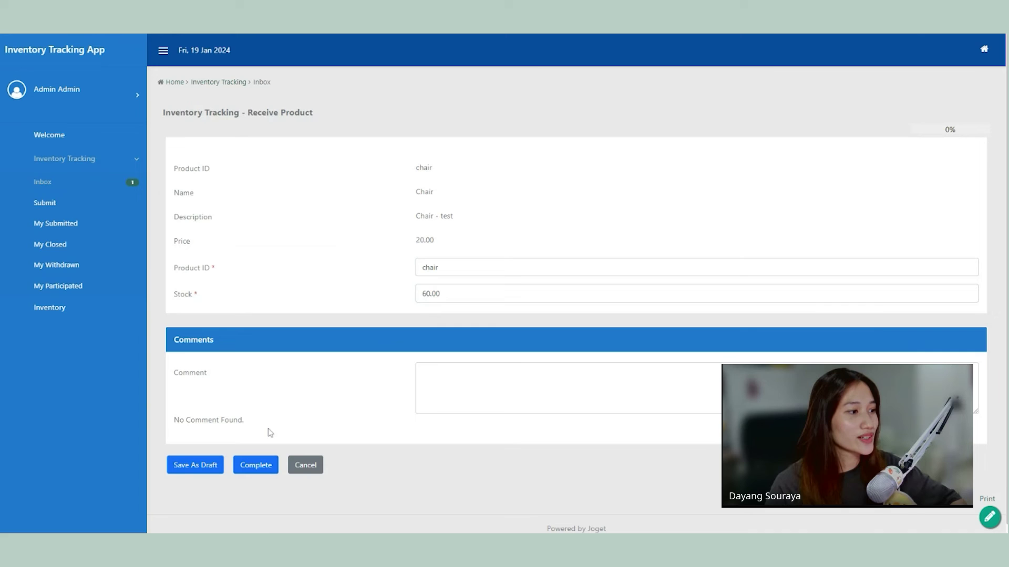
left_click(268, 468)
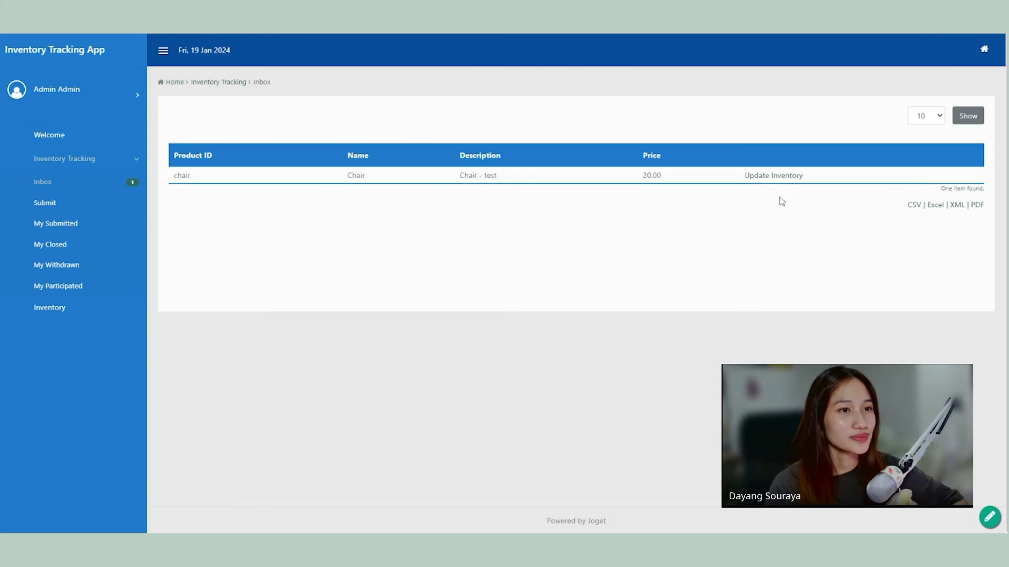
left_click(788, 175)
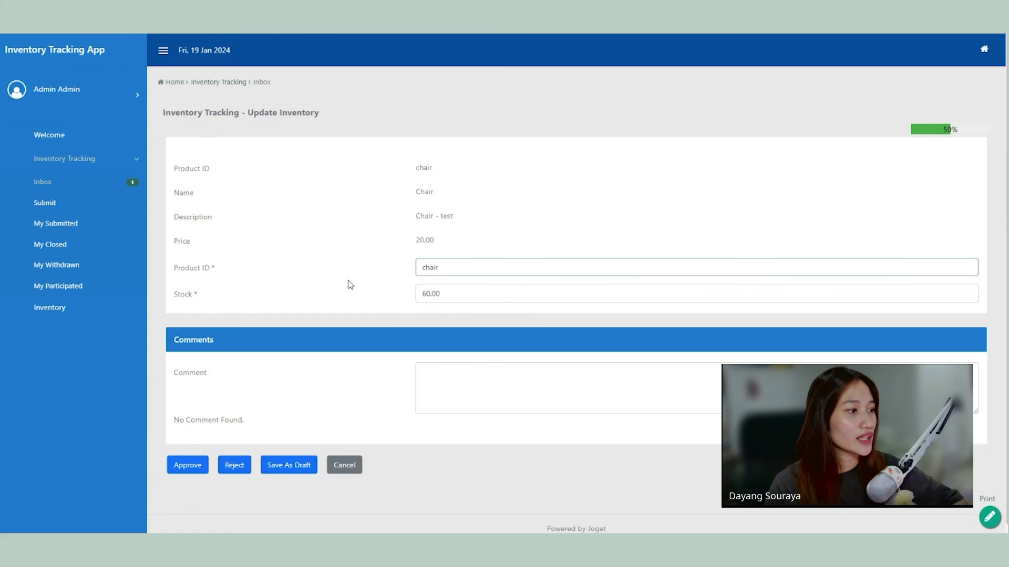
left_click(190, 466)
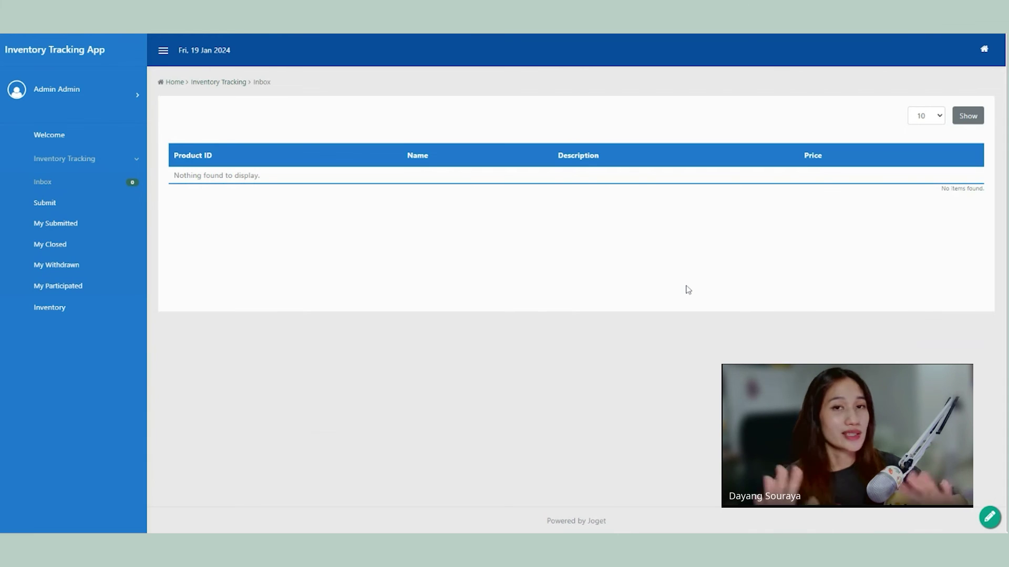
View the Inventory list showing chair with 60.00 in stock
left_click(105, 309)
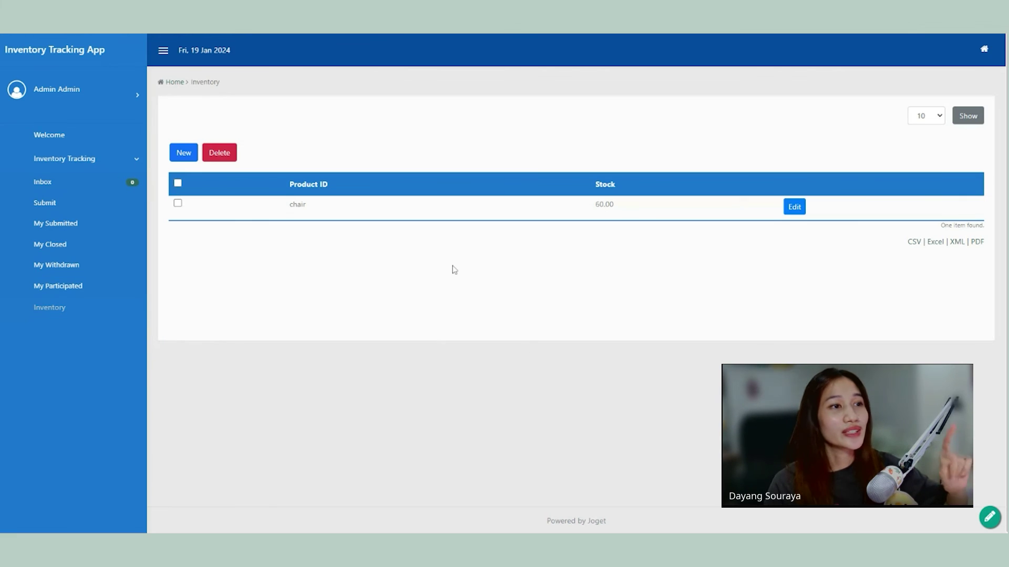